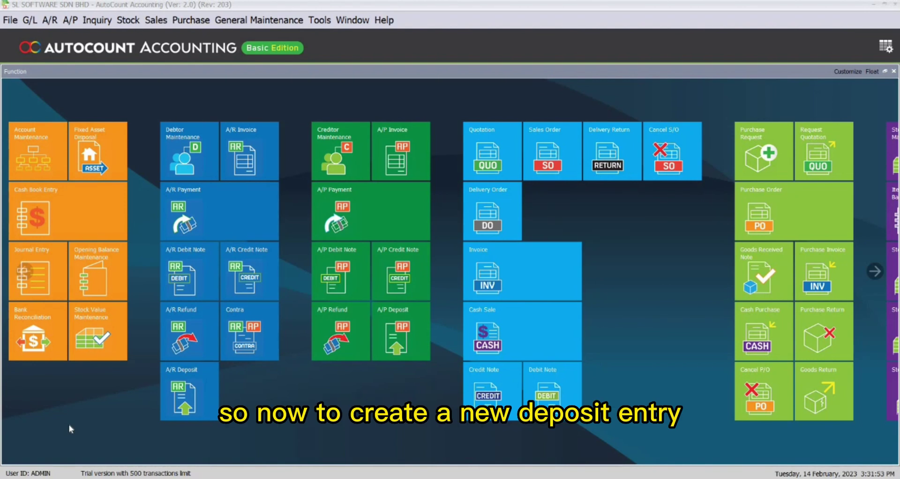
# Open the A/R Deposit Entry list and begin a new deposit
pyautogui.click(50, 20)
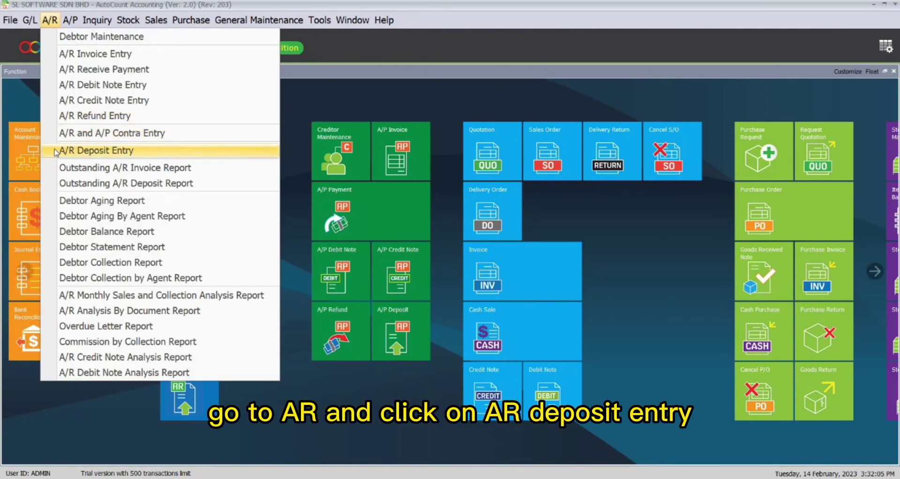
pyautogui.click(94, 150)
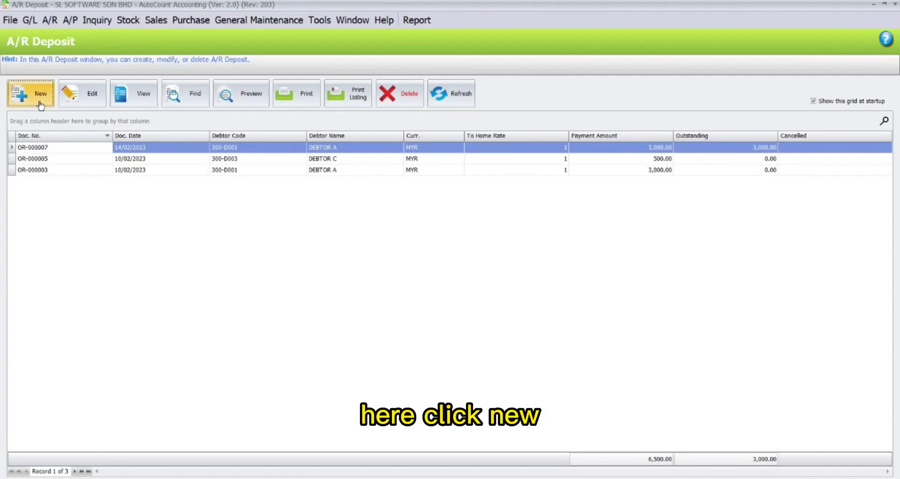
pyautogui.click(41, 104)
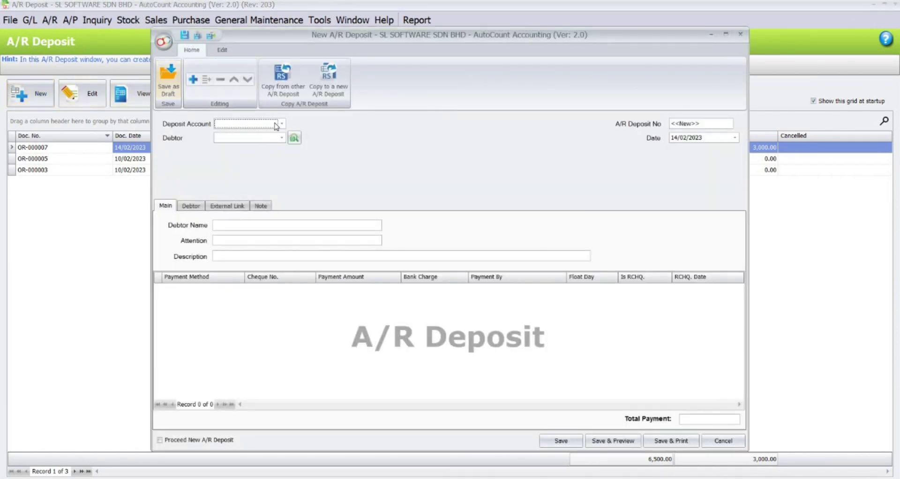
# Set CASH - DEPOSIT as the deposit account and DEBTOR B (300-D002) as debtor
pyautogui.click(282, 123)
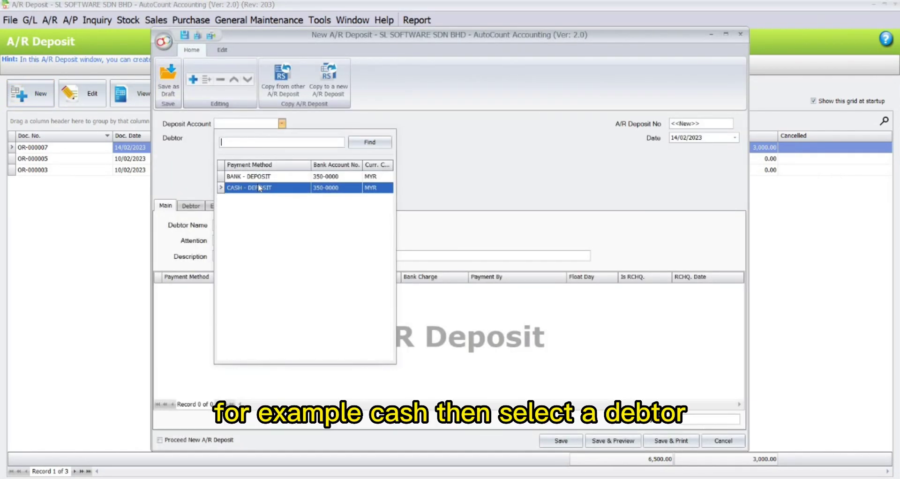
pyautogui.click(259, 188)
pyautogui.click(282, 138)
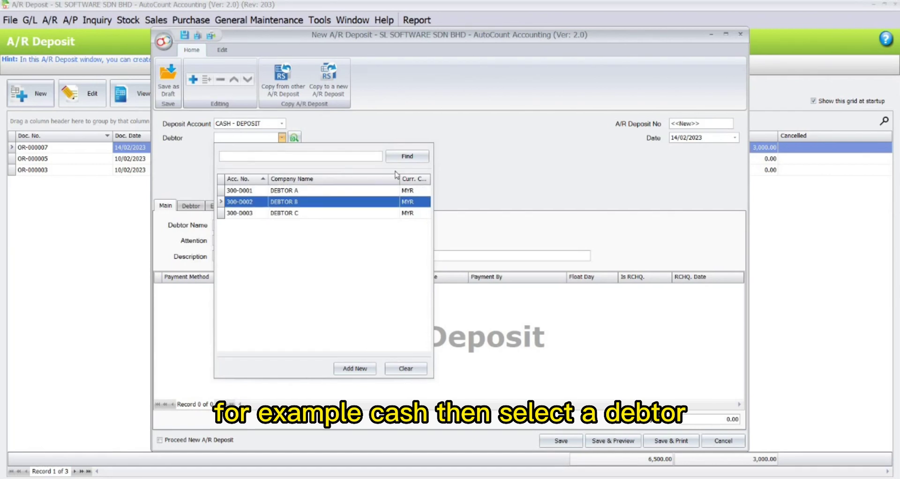
pyautogui.click(271, 205)
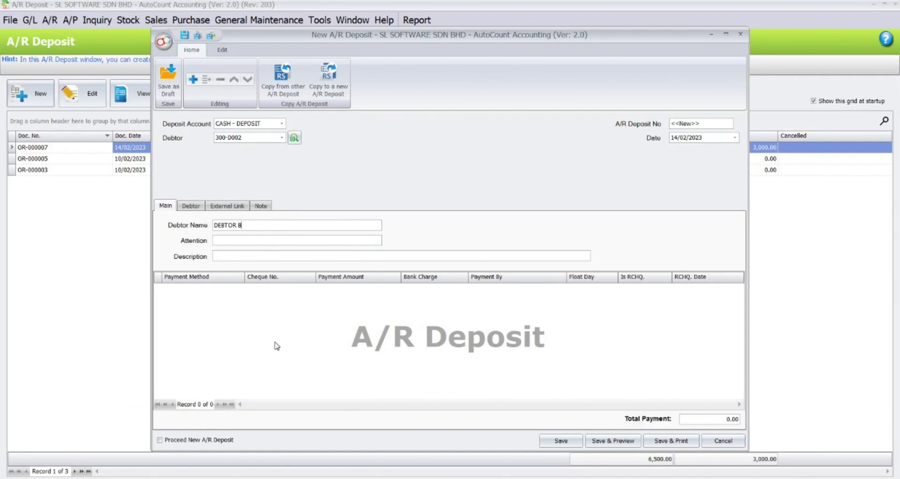
# Add a CASH payment line of 5,000.00 and save the deposit as OR-000008
pyautogui.rightClick(179, 300)
pyautogui.press('Return')
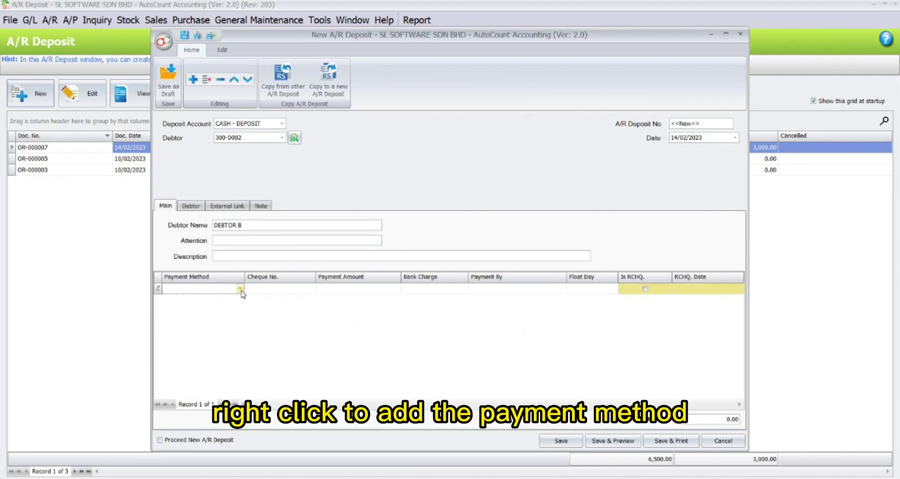
pyautogui.click(240, 289)
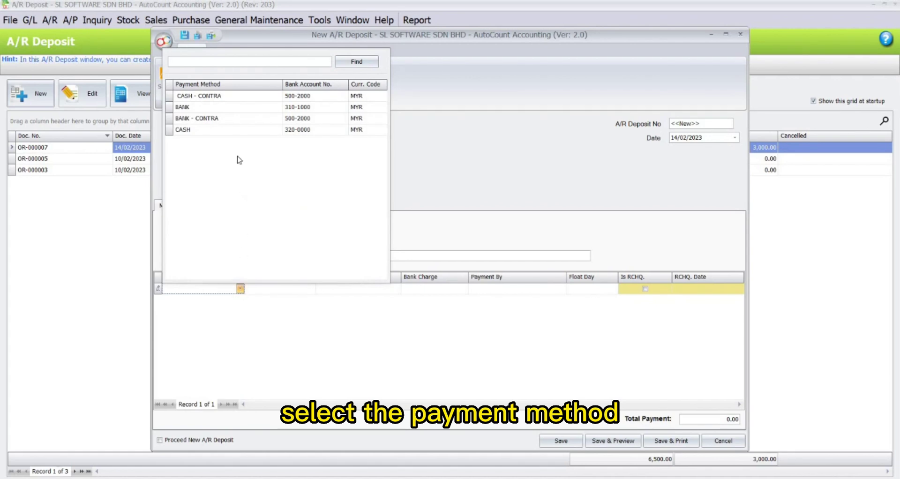
pyautogui.click(235, 131)
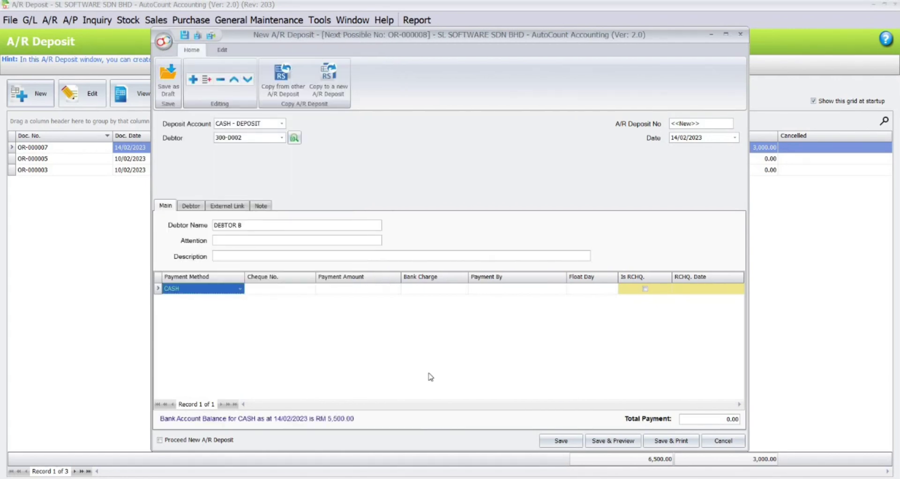
pyautogui.click(341, 286)
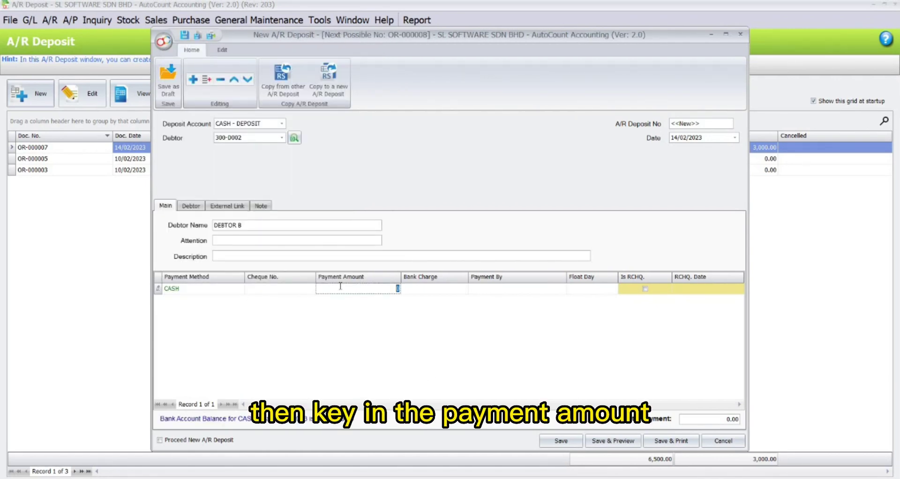
pyautogui.write('5,000')
pyautogui.press('Return')
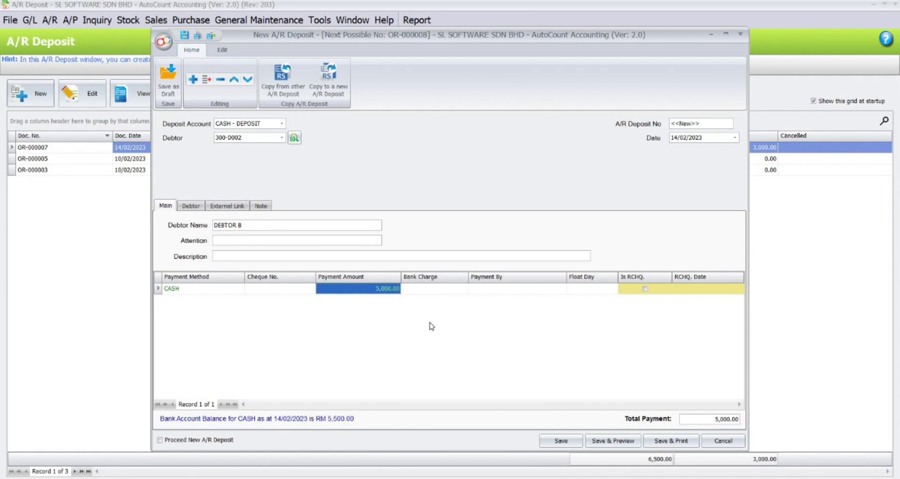
pyautogui.click(562, 441)
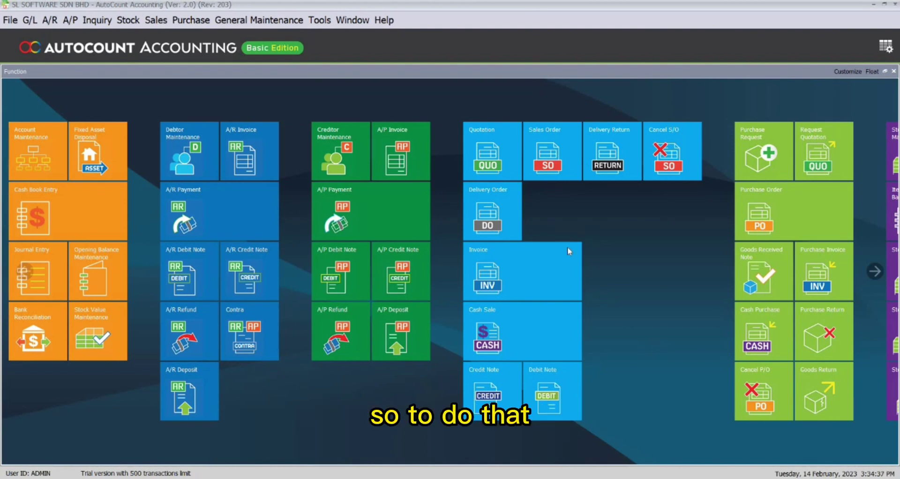
# Create a new A/R Receive Payment with DEBTOR A (300-D001), listing its 6,000.00 invoice
pyautogui.click(50, 20)
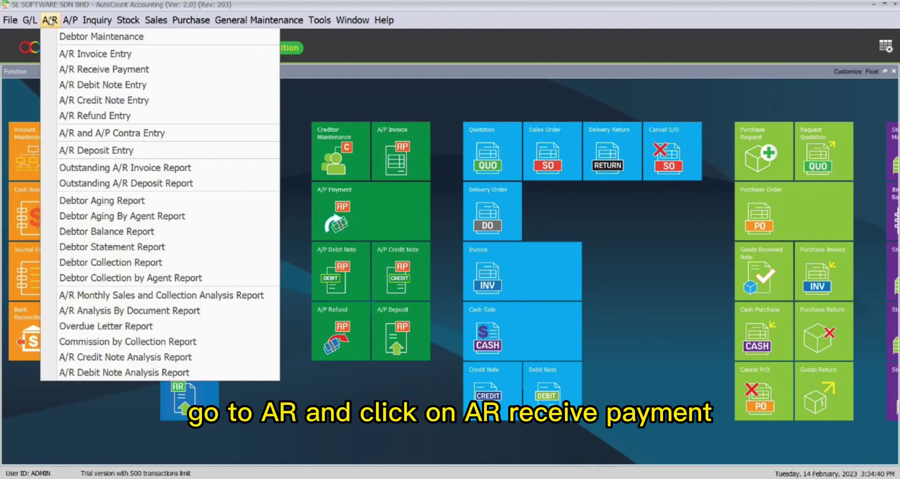
pyautogui.click(77, 69)
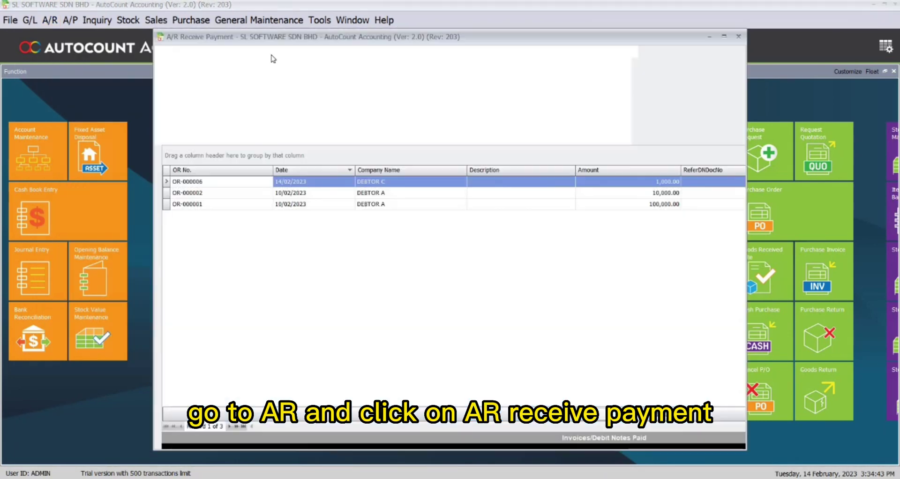
pyautogui.click(186, 128)
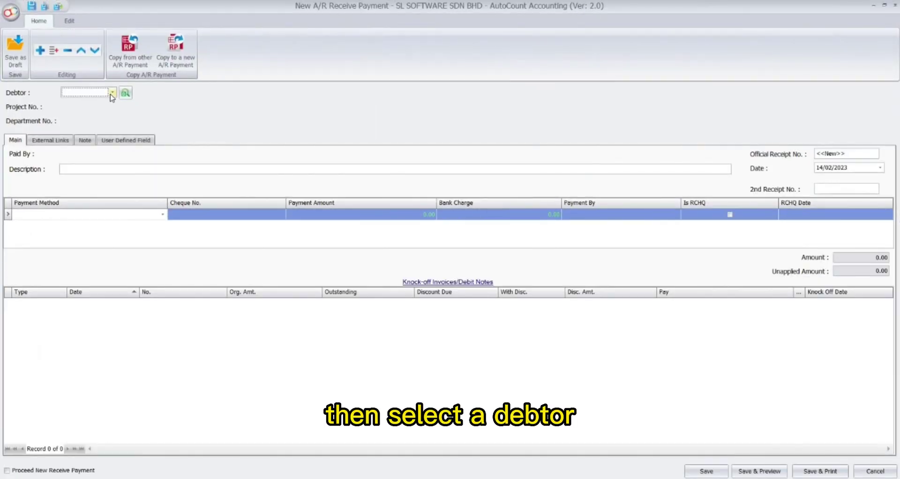
pyautogui.click(113, 92)
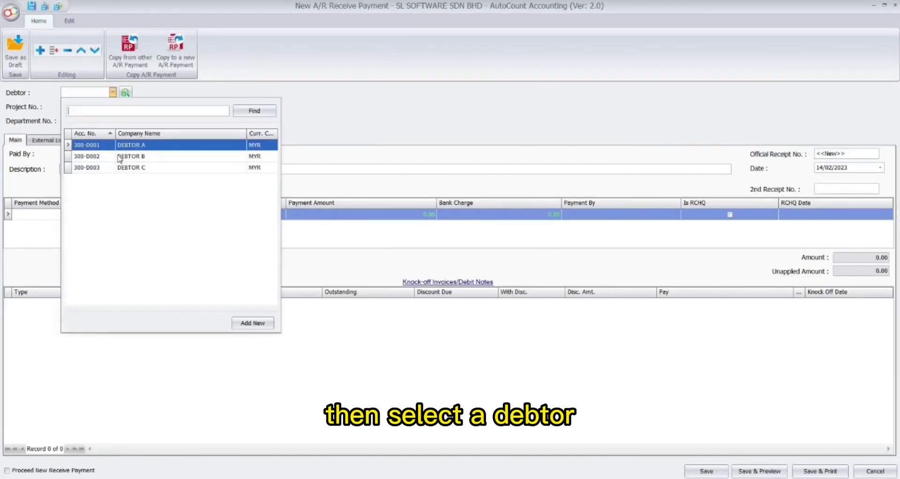
pyautogui.click(120, 148)
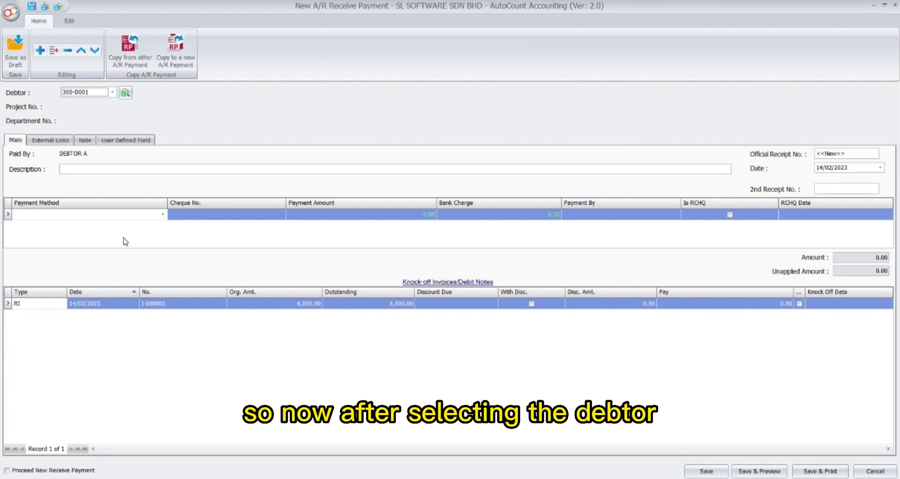
# Choose CASH - DEPOSIT as payment method and apply deposit OR-000007 for 3,000.00
pyautogui.click(152, 216)
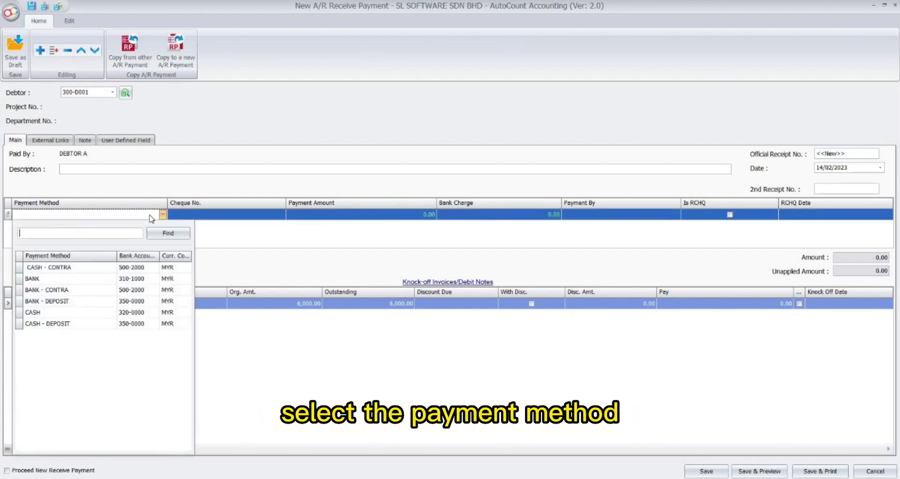
pyautogui.click(99, 325)
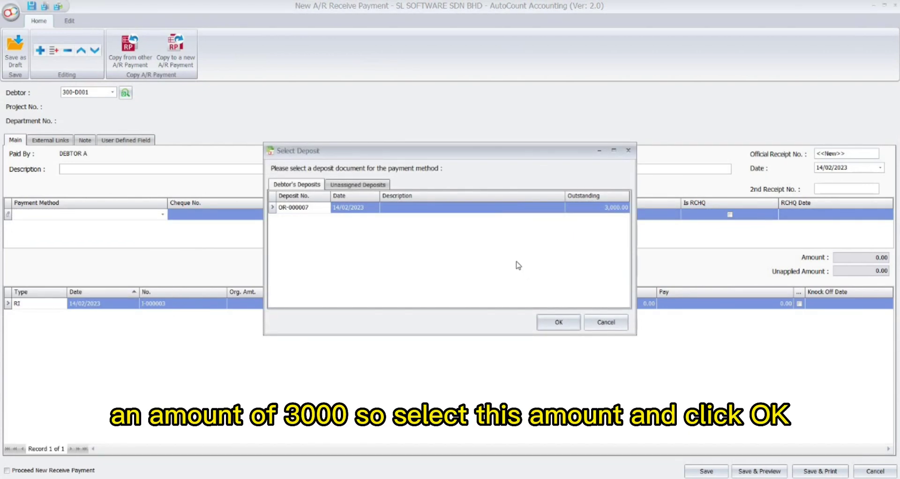
pyautogui.click(300, 208)
pyautogui.click(558, 322)
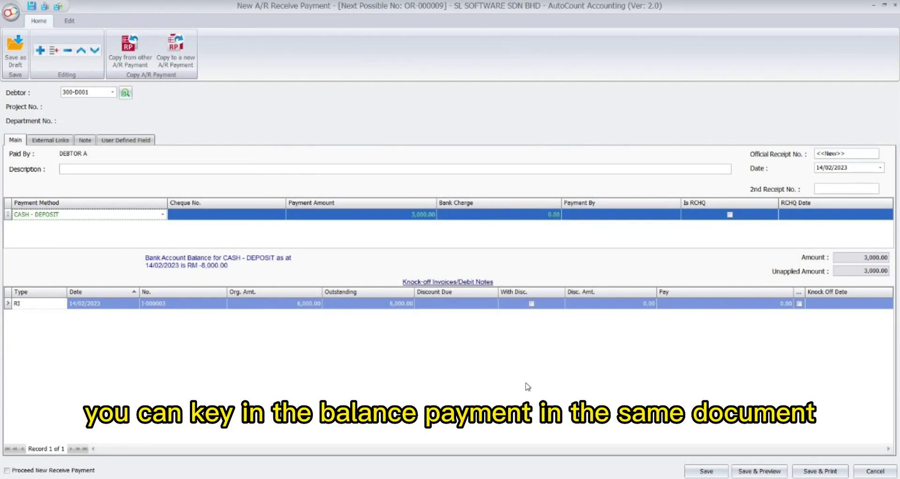
# Add a 3,000.00 CASH line, knock off invoice I-000003 for 6,000.00, and save
pyautogui.rightClick(55, 237)
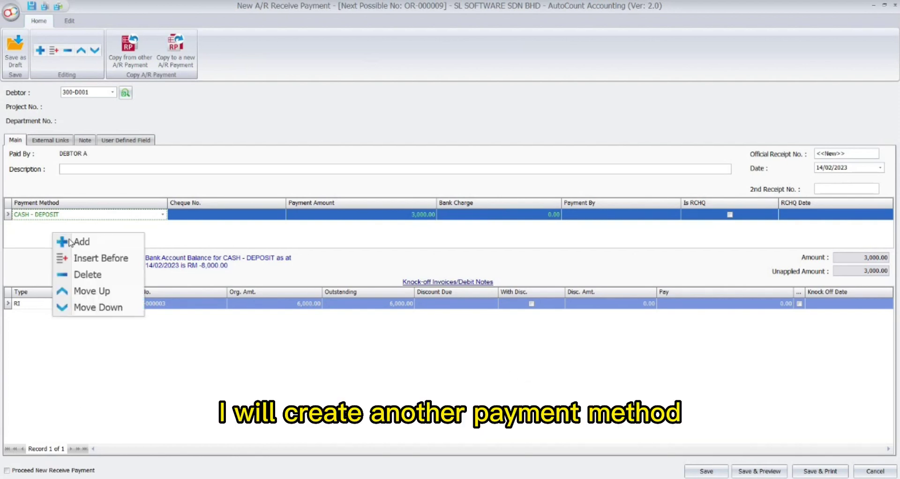
pyautogui.click(65, 239)
pyautogui.click(72, 229)
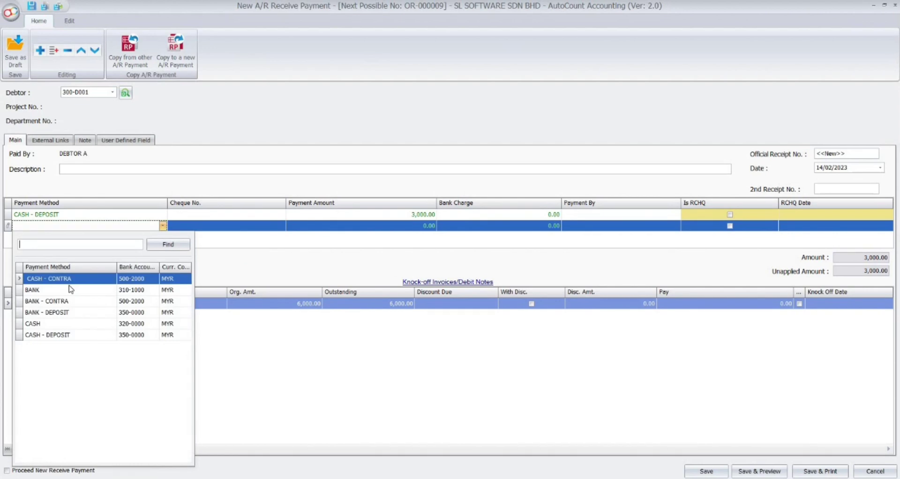
pyautogui.click(58, 321)
pyautogui.click(349, 226)
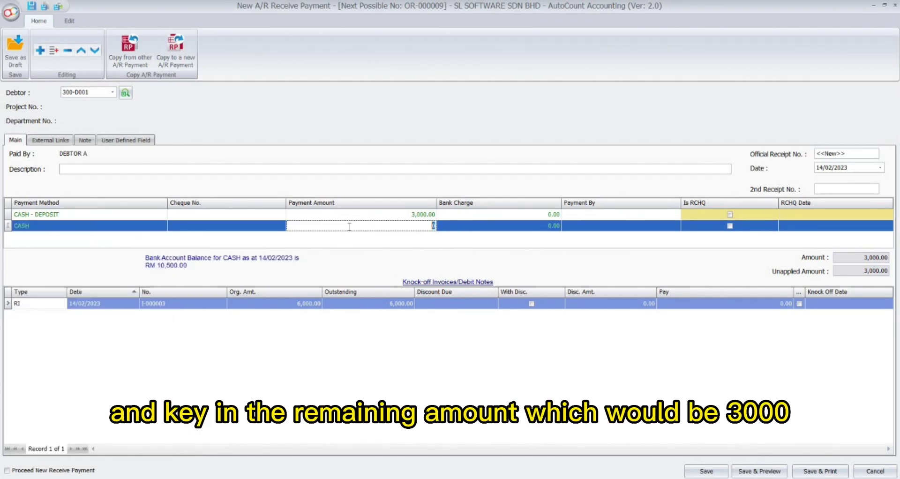
pyautogui.write('3,000')
pyautogui.press('Return')
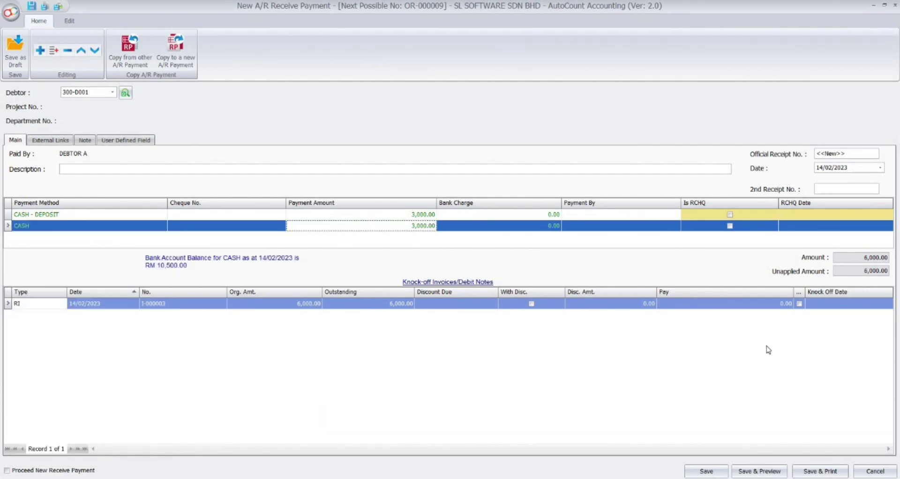
pyautogui.click(799, 303)
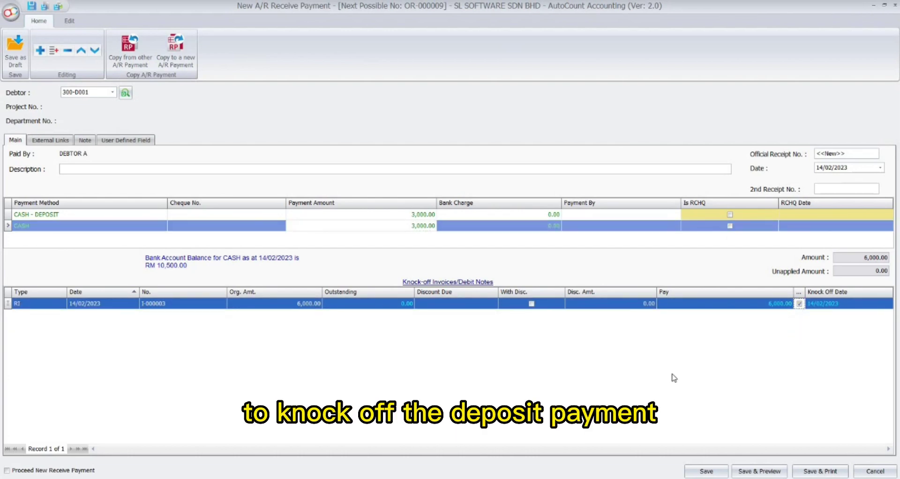
pyautogui.click(706, 471)
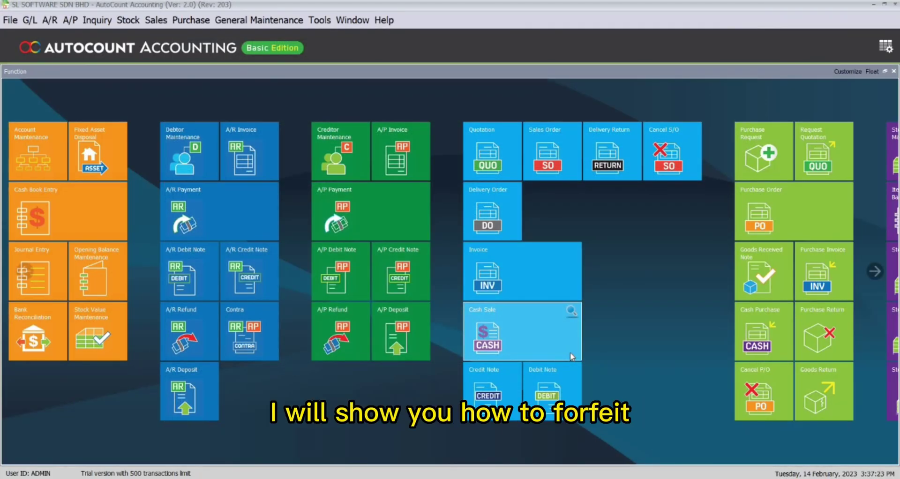
# View Debtor B's deposit OR-000008 from the A/R deposit list and choose Forfeit
pyautogui.click(53, 21)
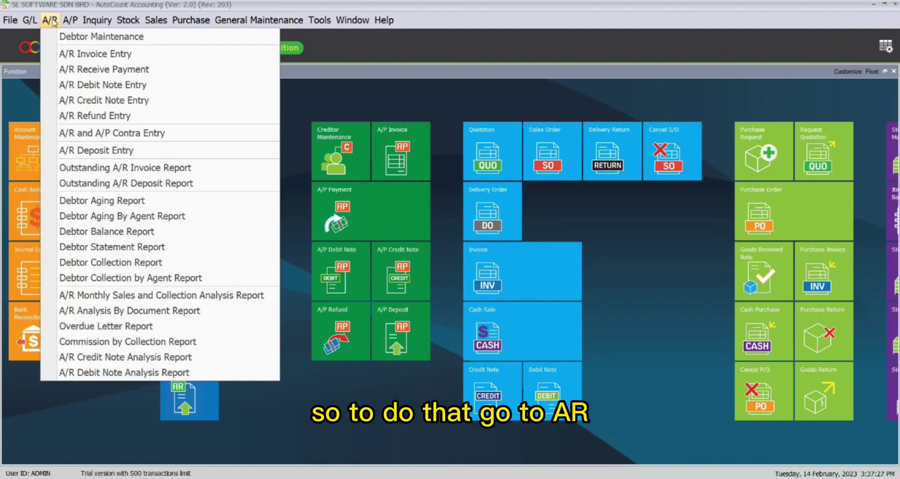
pyautogui.click(66, 150)
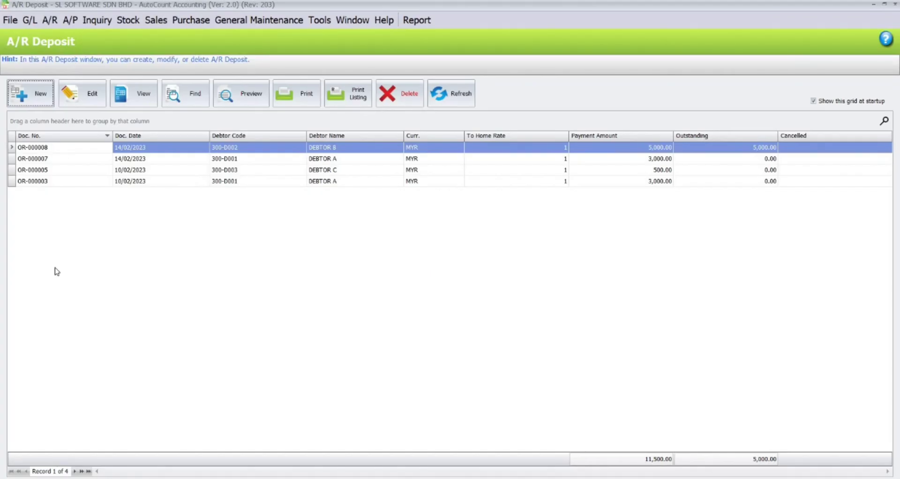
pyautogui.click(55, 152)
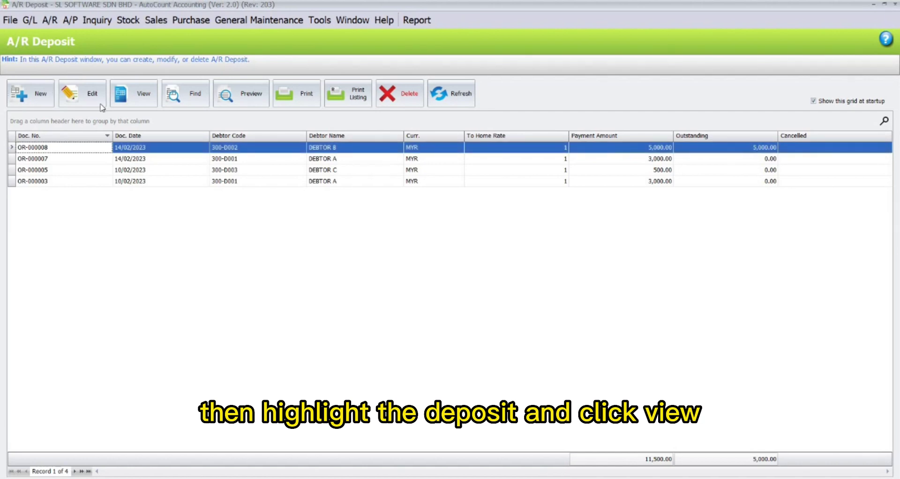
pyautogui.click(131, 94)
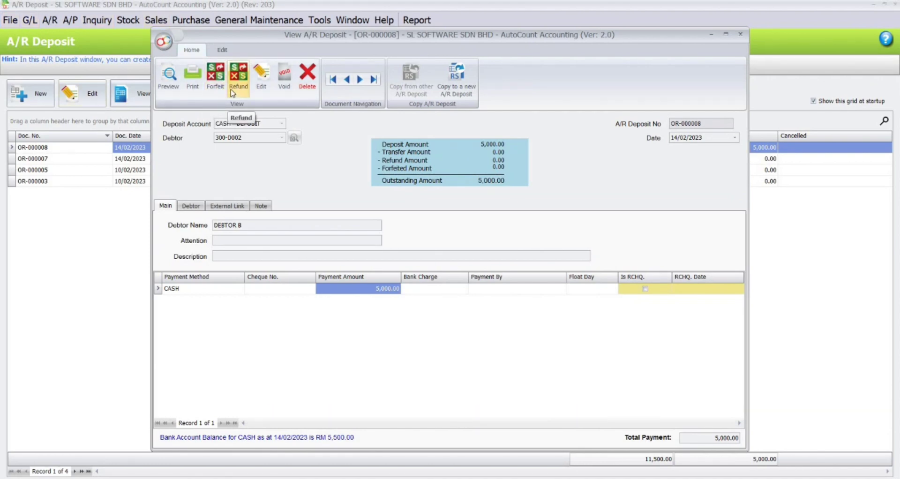
pyautogui.click(215, 77)
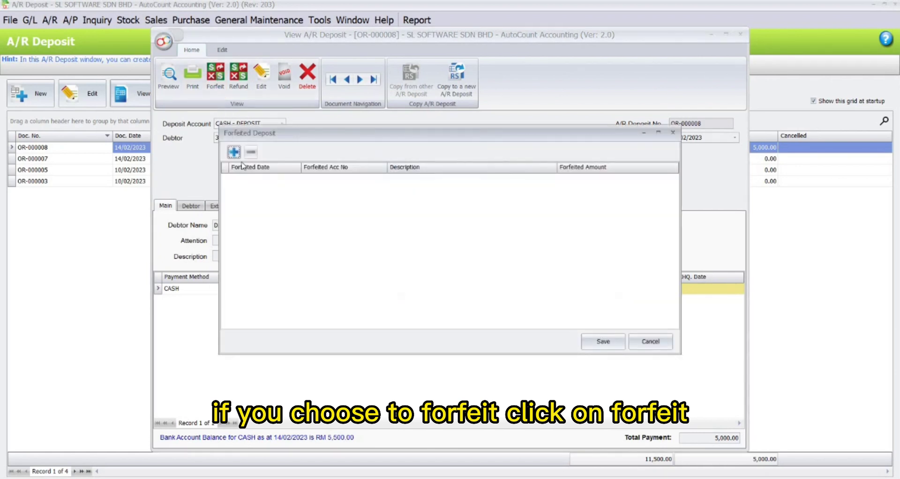
# Add a forfeit line to account 500-2000 CONTRA, description 'Contra', amount 2,500.00
pyautogui.click(234, 151)
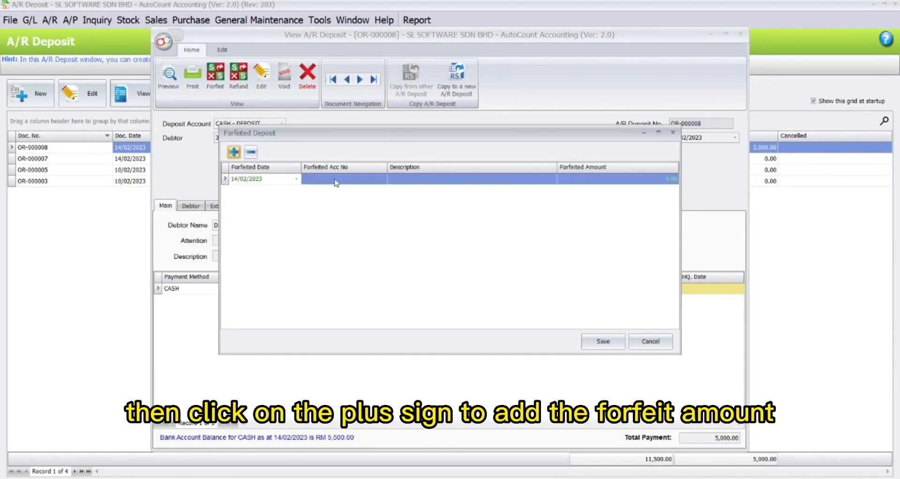
pyautogui.click(335, 182)
pyautogui.click(351, 183)
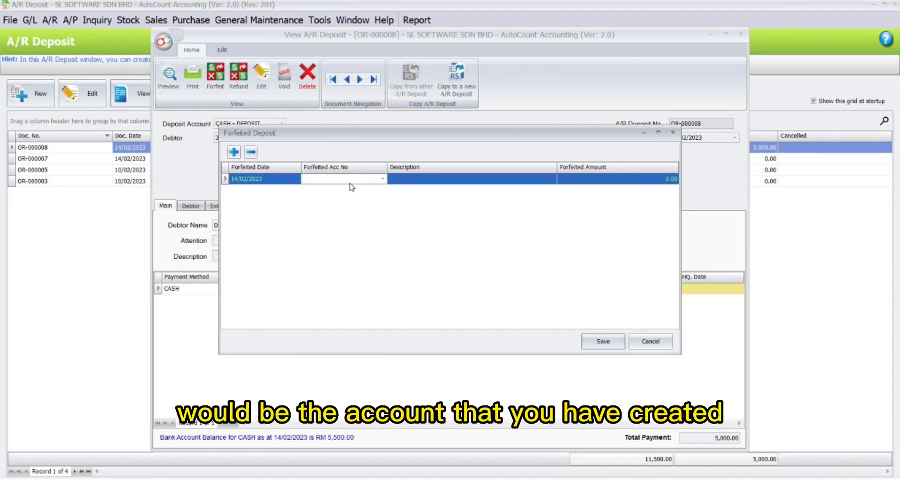
pyautogui.click(349, 184)
pyautogui.write('500')
pyautogui.click(357, 254)
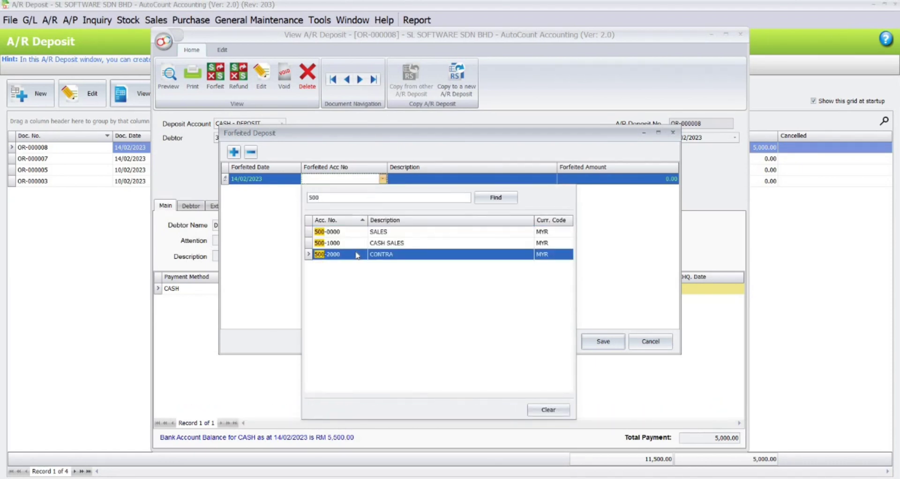
pyautogui.click(430, 182)
pyautogui.click(429, 178)
pyautogui.write('Contra')
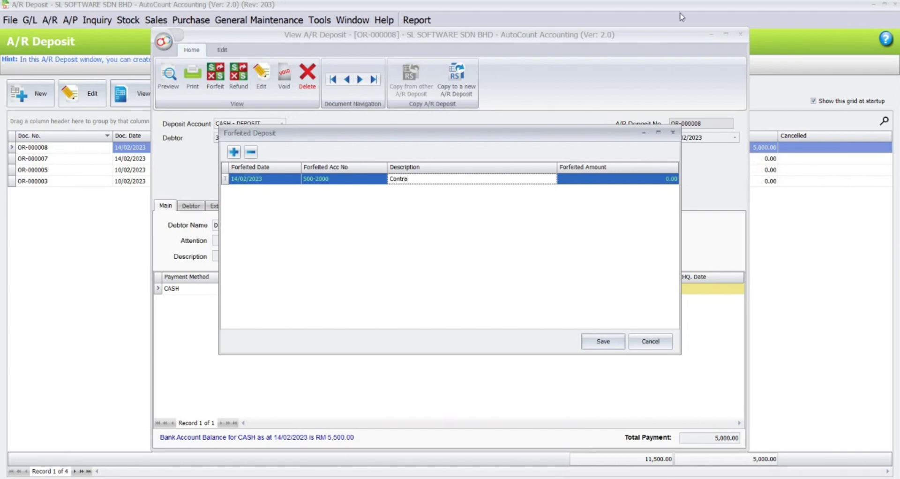
pyautogui.click(637, 178)
pyautogui.write('2,500')
pyautogui.click(585, 238)
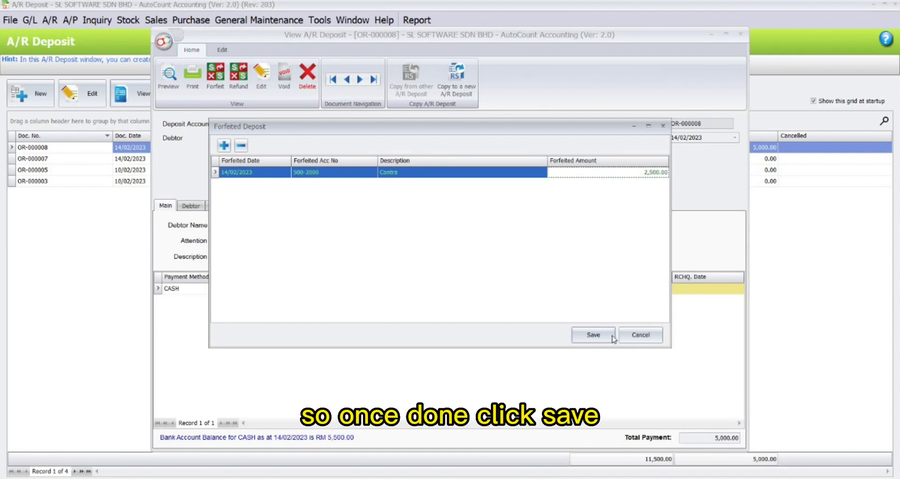
# Save the 2,500.00 forfeit, leaving 2,500.00 of OR-000008 outstanding
pyautogui.click(593, 336)
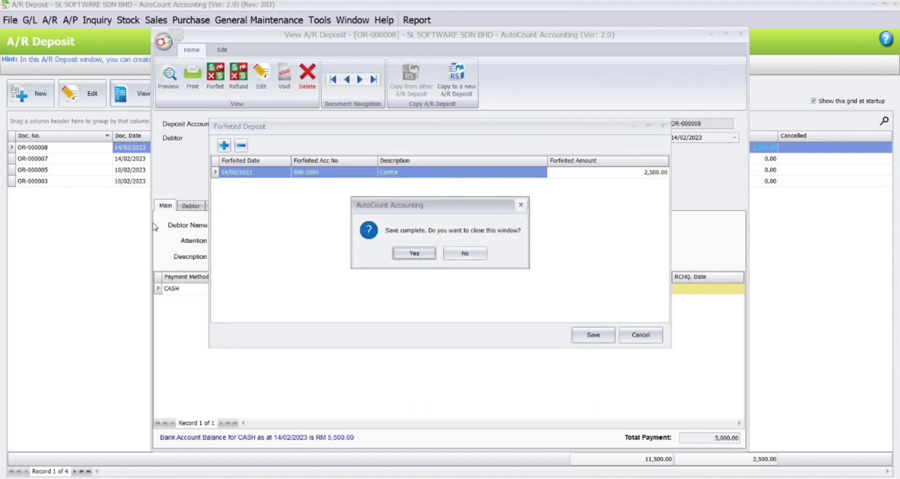
pyautogui.click(414, 254)
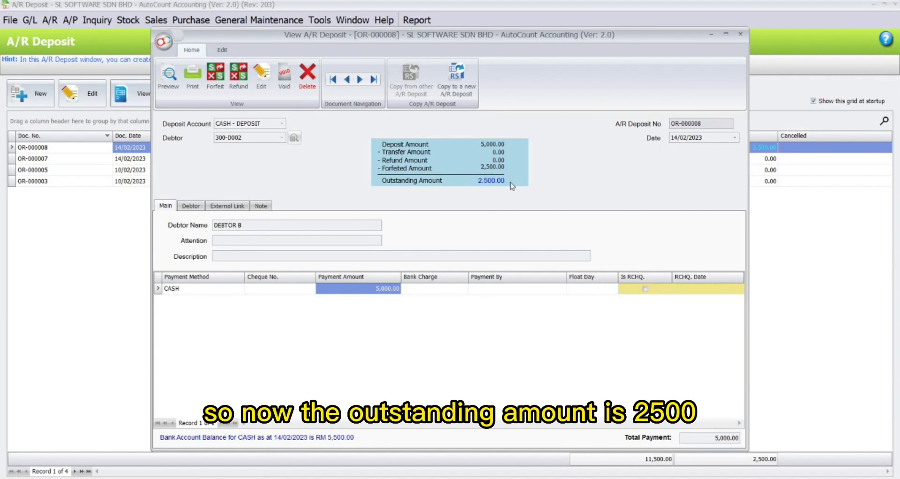
pyautogui.click(242, 76)
# Add a refund document with a 2,500.00 CASH payment line
pyautogui.click(253, 110)
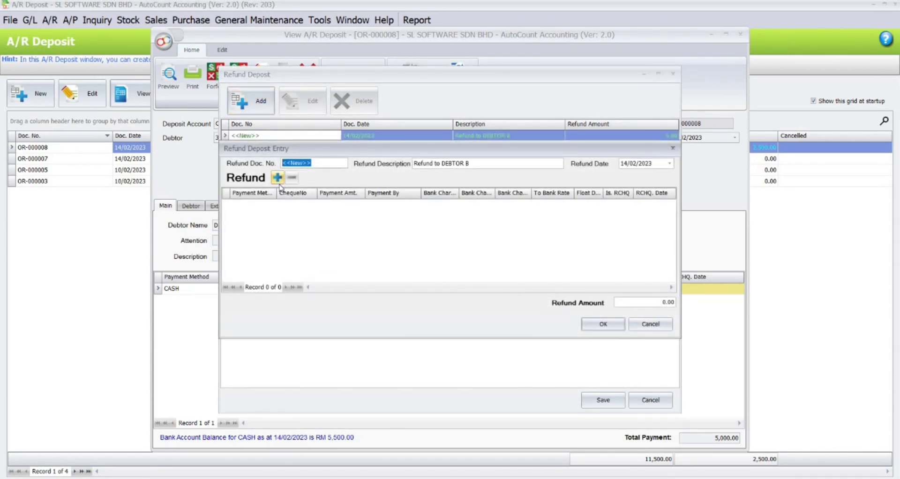
pyautogui.click(278, 179)
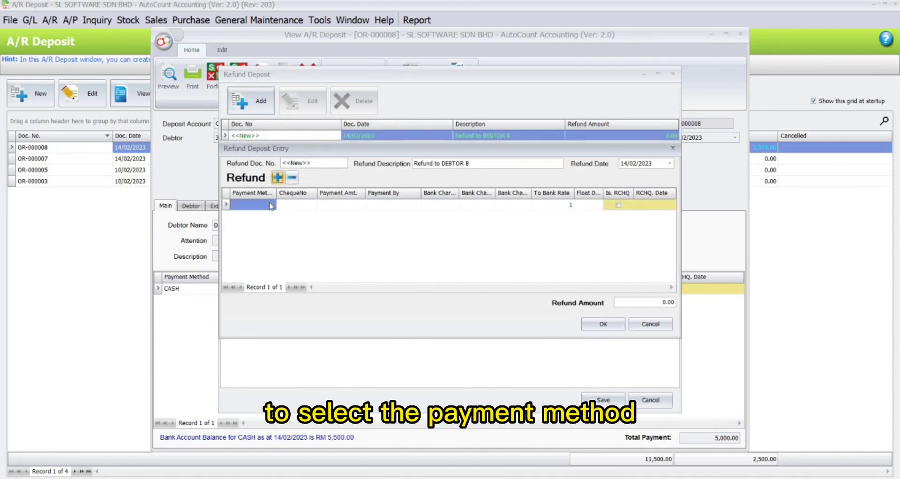
pyautogui.click(272, 205)
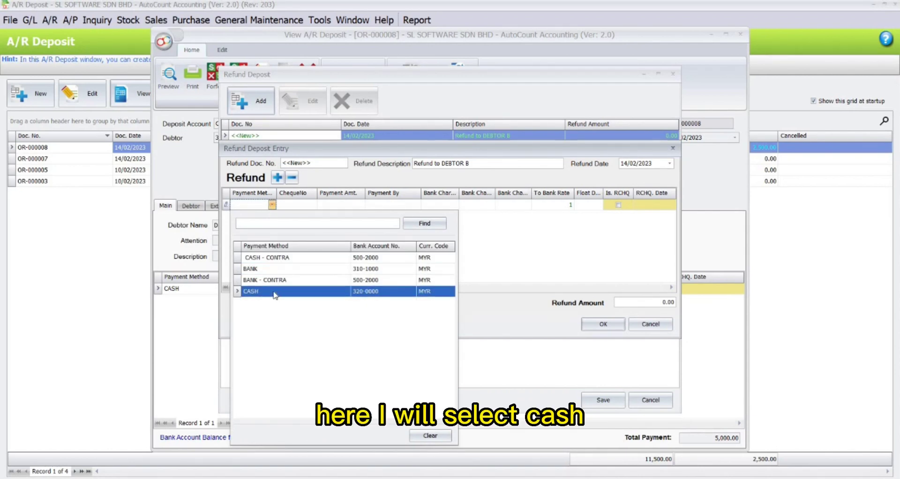
pyautogui.click(275, 294)
pyautogui.click(338, 206)
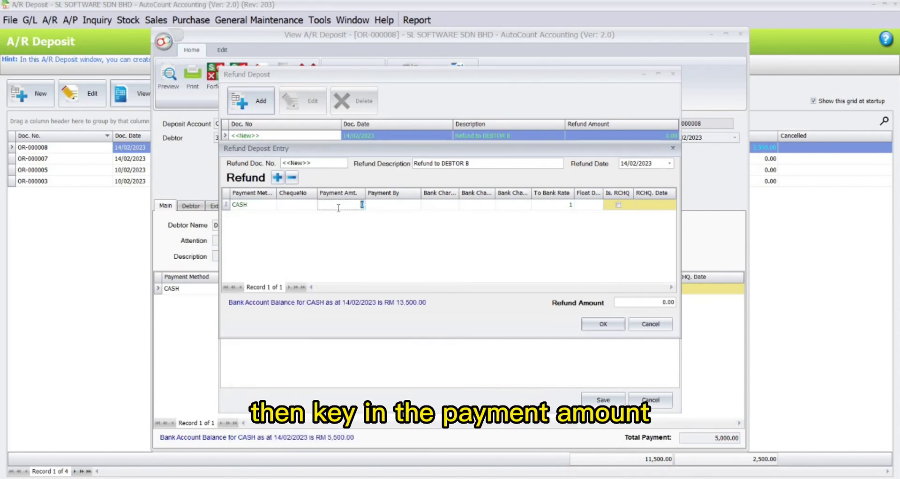
pyautogui.write('2,500')
pyautogui.press('Return')
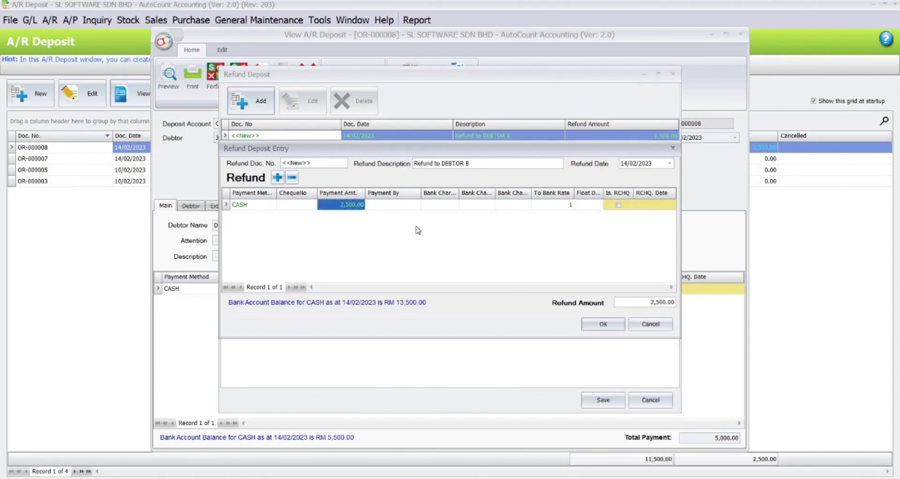
pyautogui.click(603, 325)
# Save refund PV-000005 to Debtor B and close the deposit windows
pyautogui.click(598, 404)
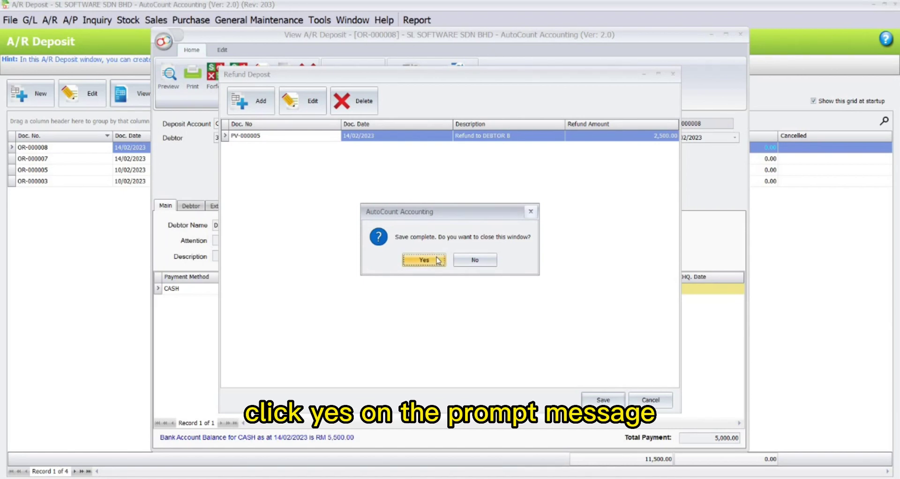
pyautogui.click(423, 260)
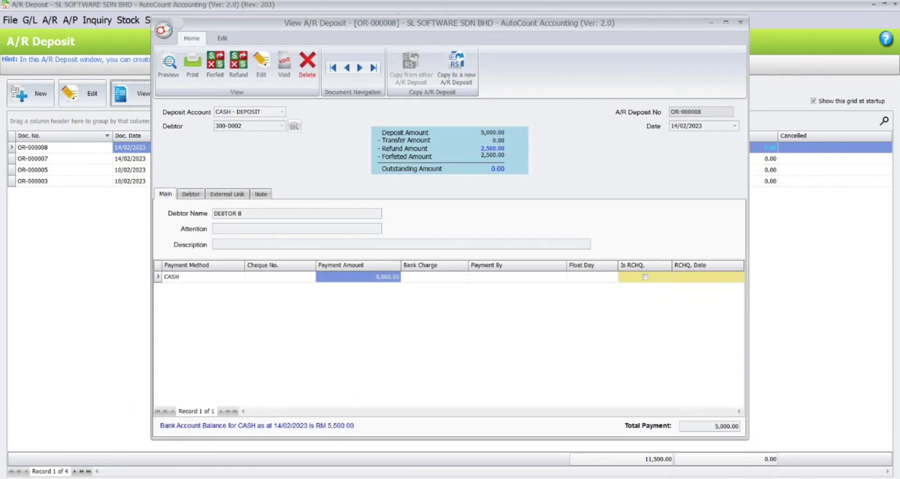
pyautogui.press('Escape')
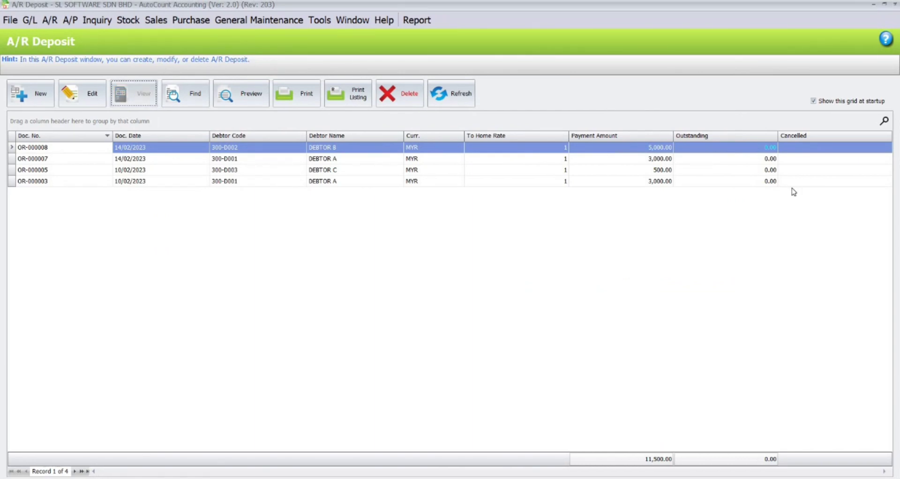
pyautogui.press('Escape')
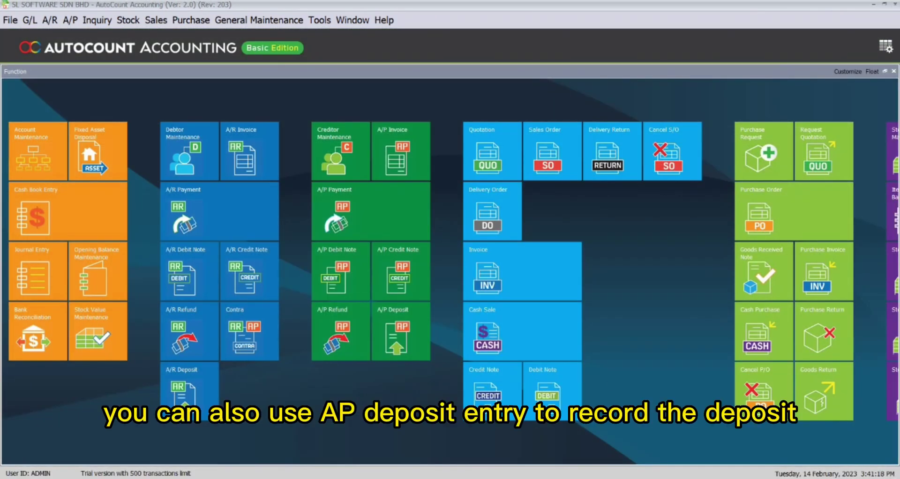